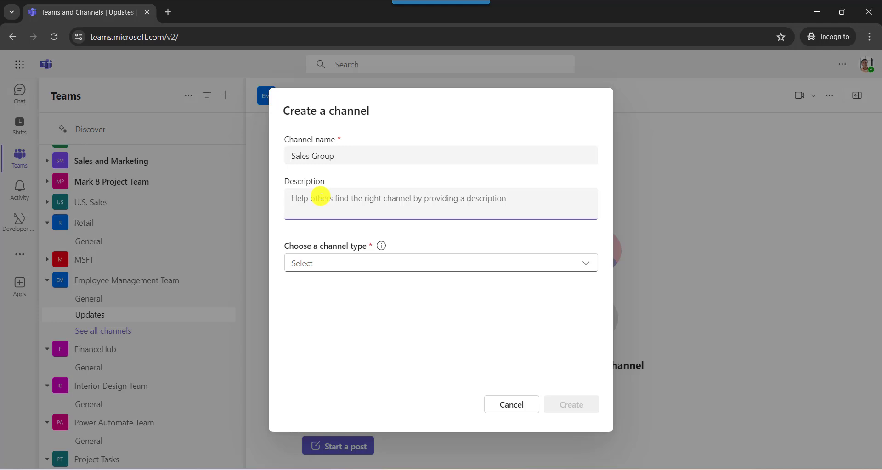
- Set the channel type to Private and create the Sales Group channel without a description
click(380, 234)
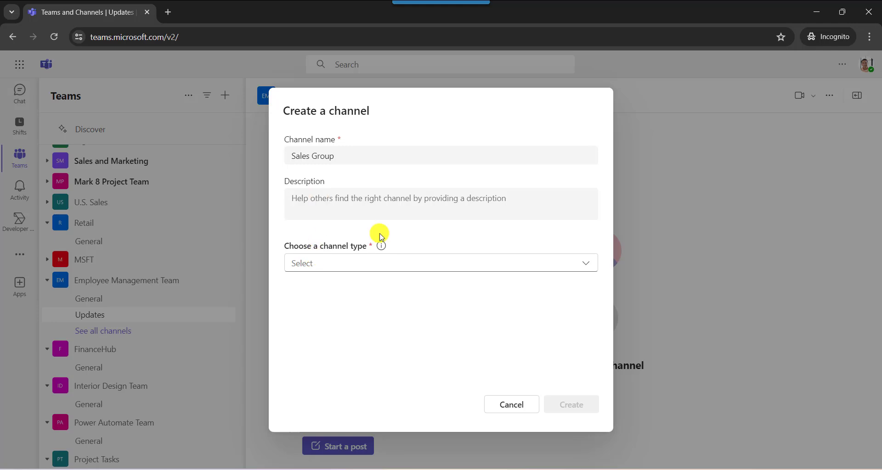
click(323, 264)
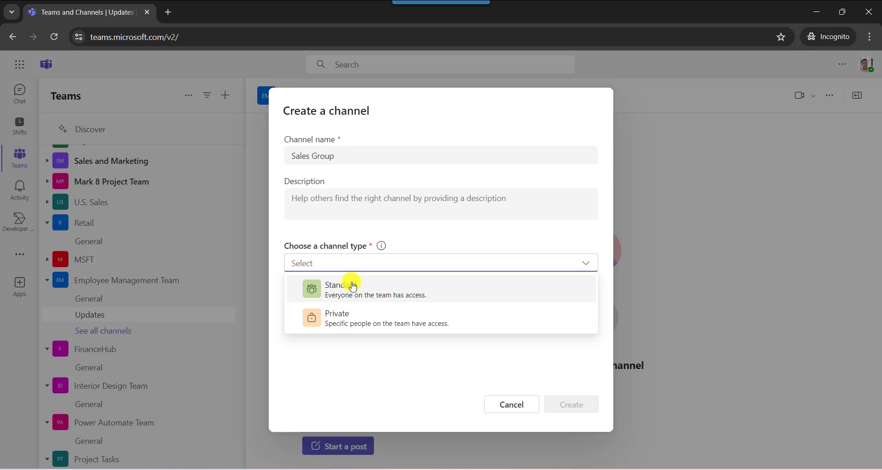
click(334, 319)
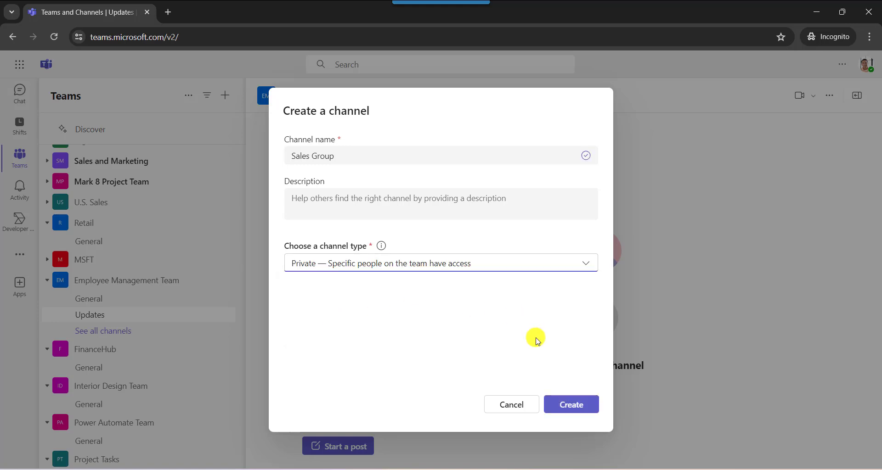
click(566, 411)
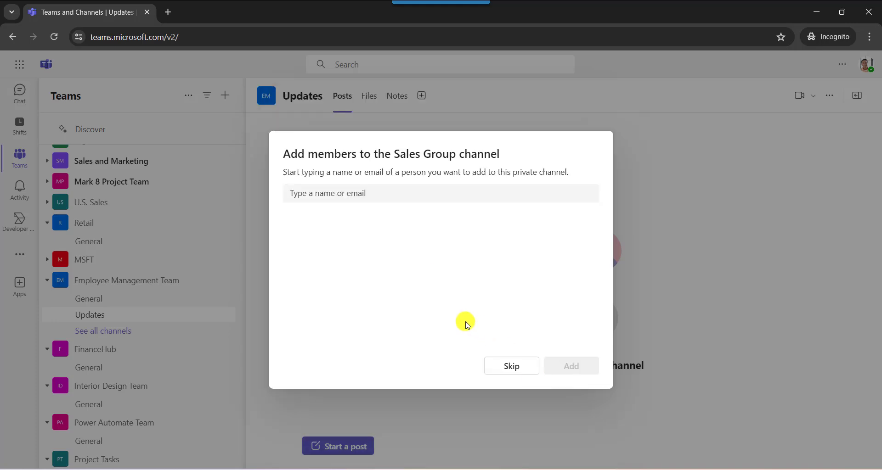
- Select the paralegal, the developer and the product manager as people to add to the private Sales Group channel
click(335, 193)
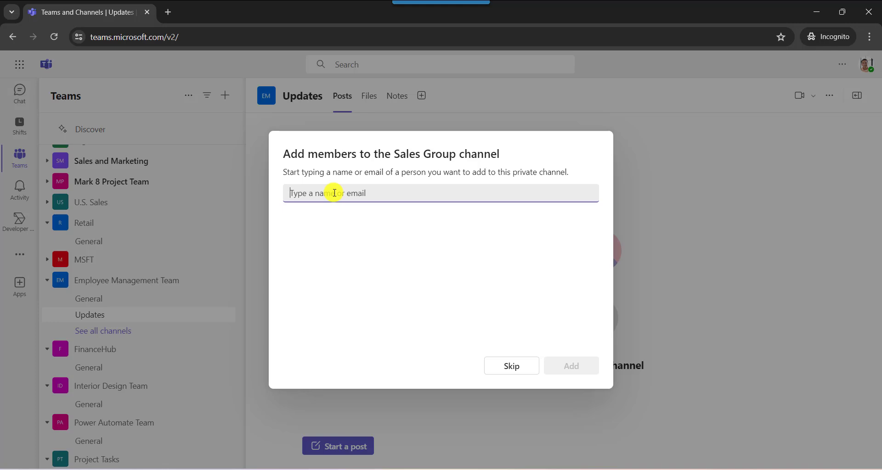
text(joh)
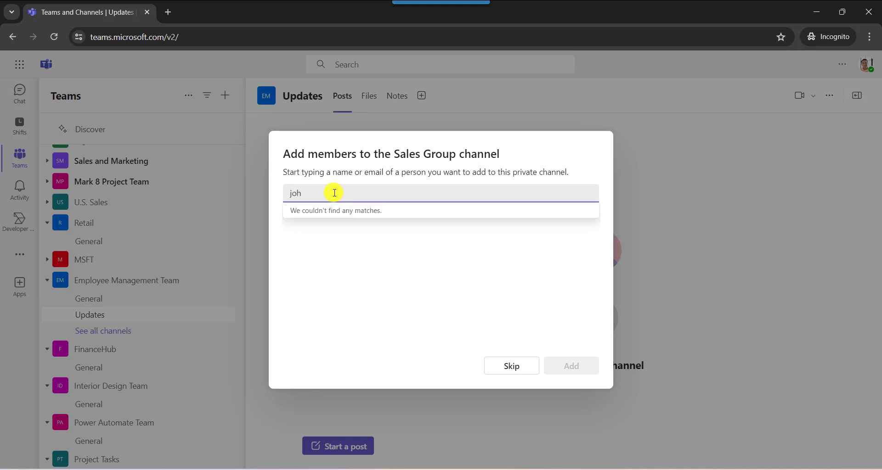
key(BackSpace)
text(ni)
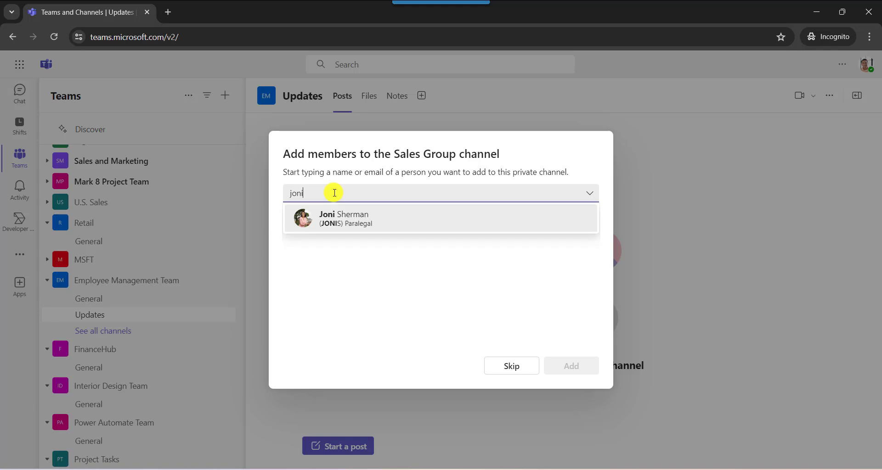
click(338, 225)
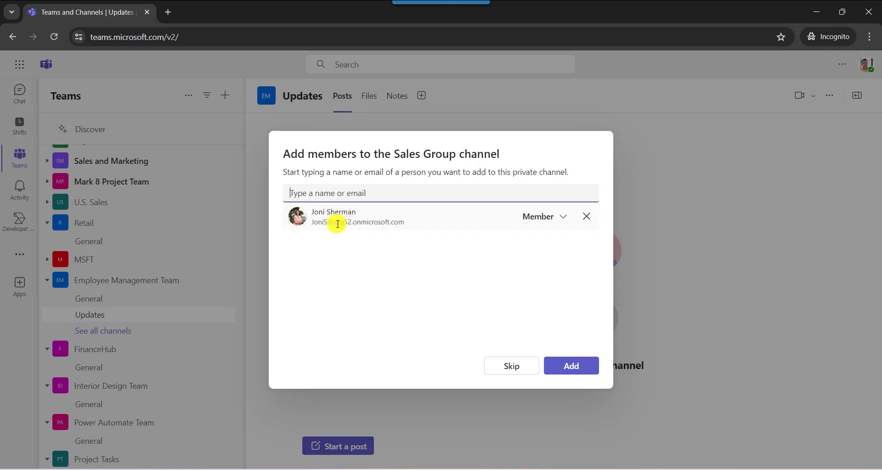
text(hen)
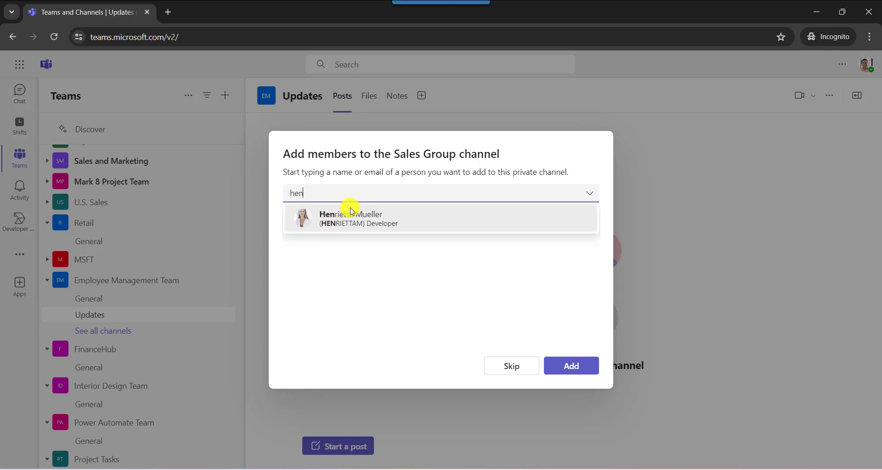
click(351, 214)
text(lid)
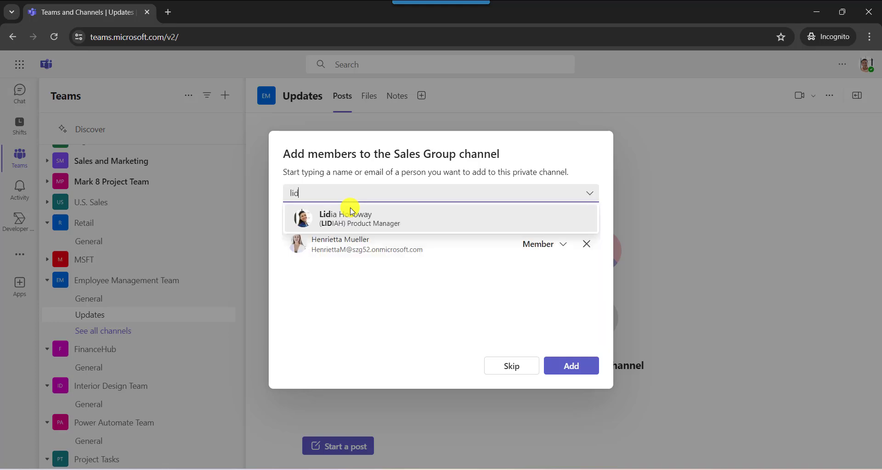
click(352, 214)
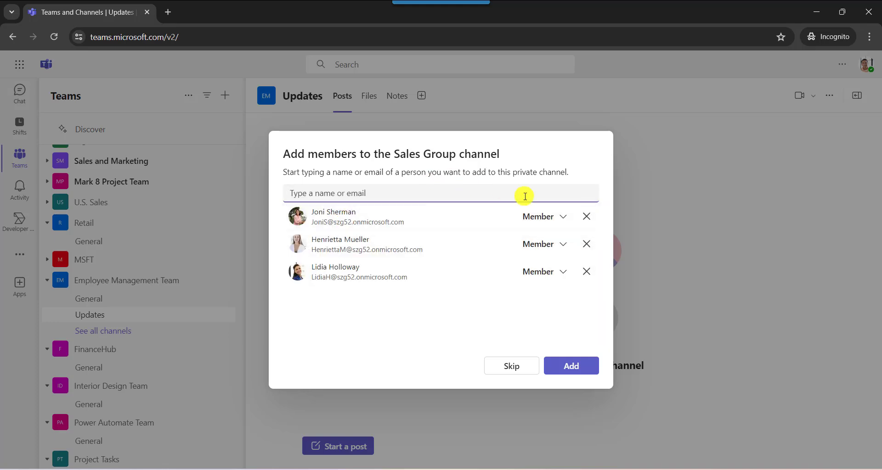
- Give the developer the Owner role and add the three selected people to the Sales Group channel
click(564, 217)
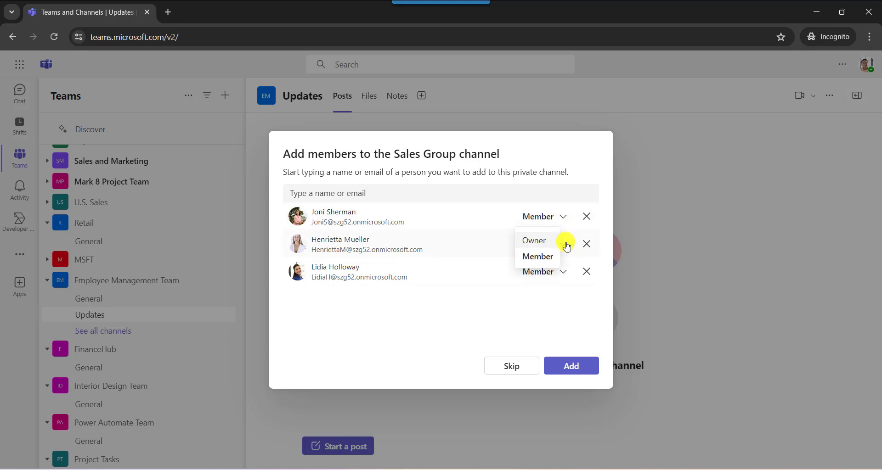
click(564, 243)
click(537, 271)
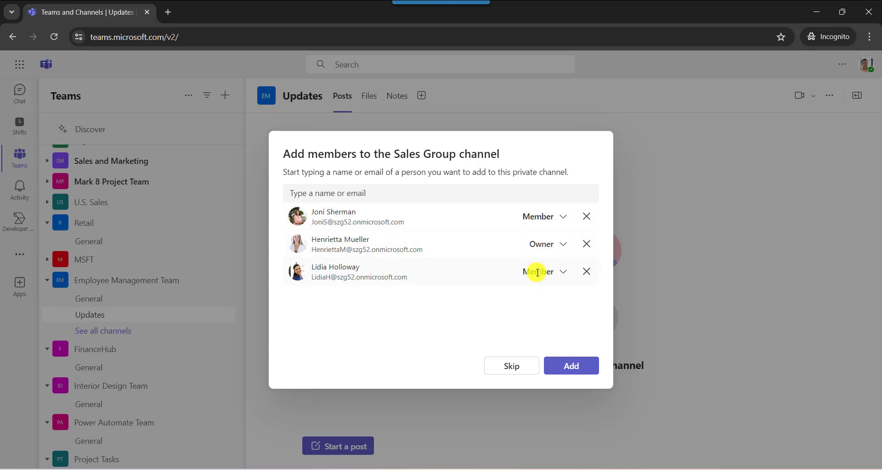
click(572, 367)
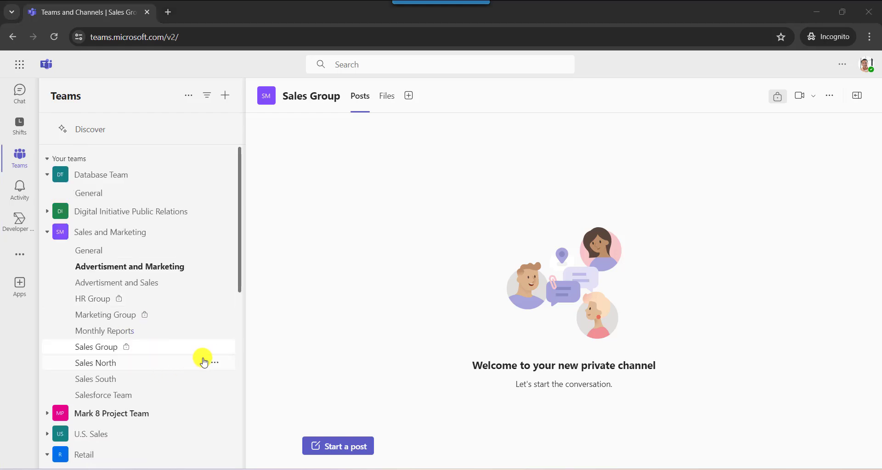
- Add the director to the existing Sales Group channel with the Member role
click(216, 348)
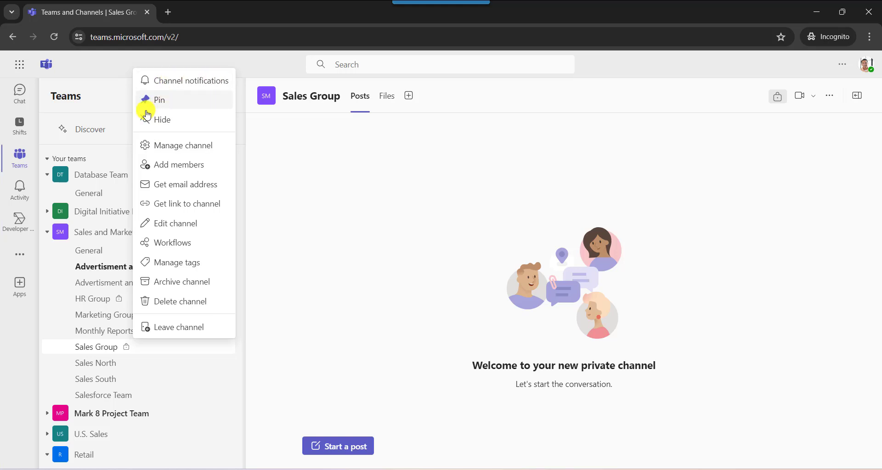
click(184, 166)
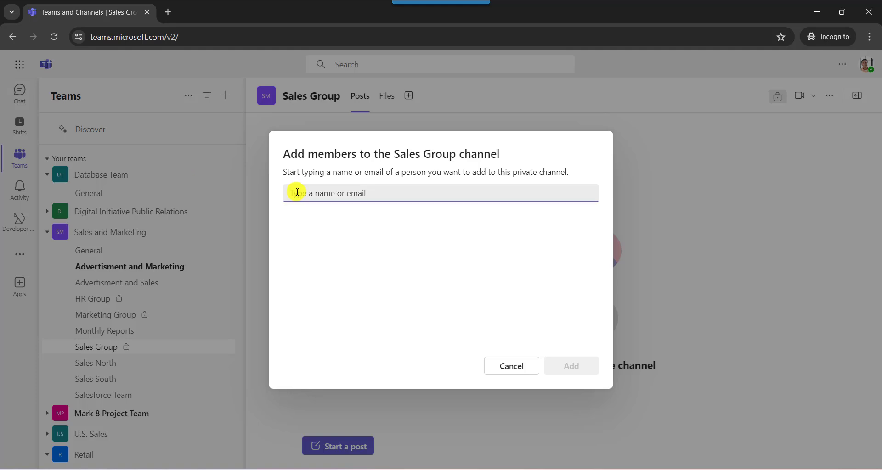
text(ly)
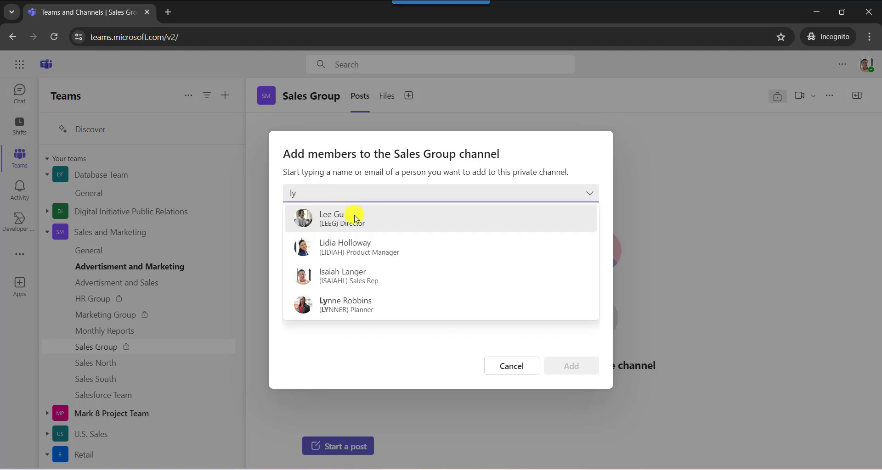
click(351, 219)
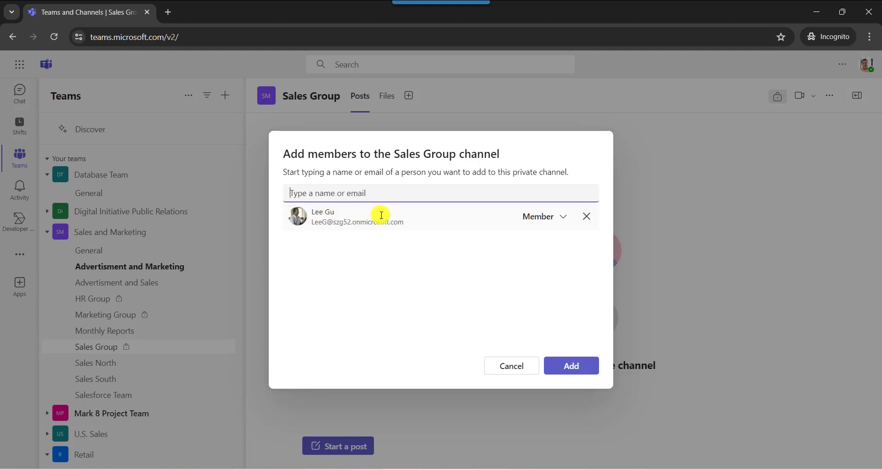
click(561, 366)
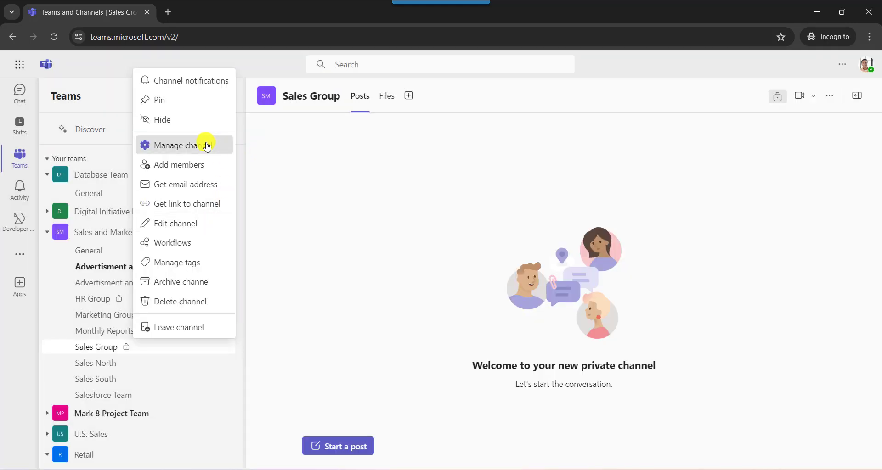
- Examine the Sales Group channel's members, settings and name-and-description form, leaving the form without saving
click(206, 145)
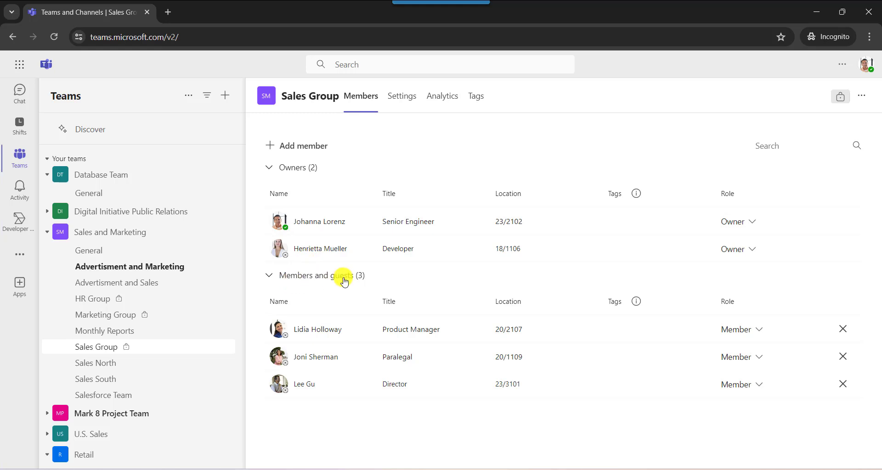
click(360, 281)
click(407, 102)
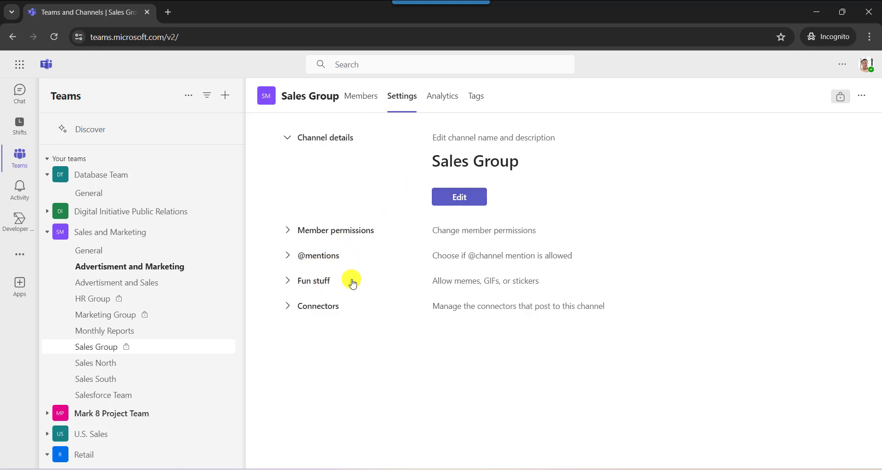
click(442, 197)
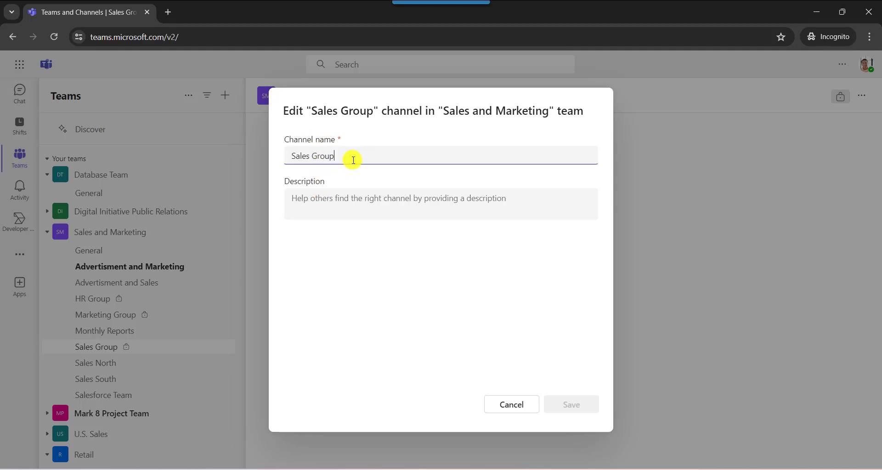
click(496, 411)
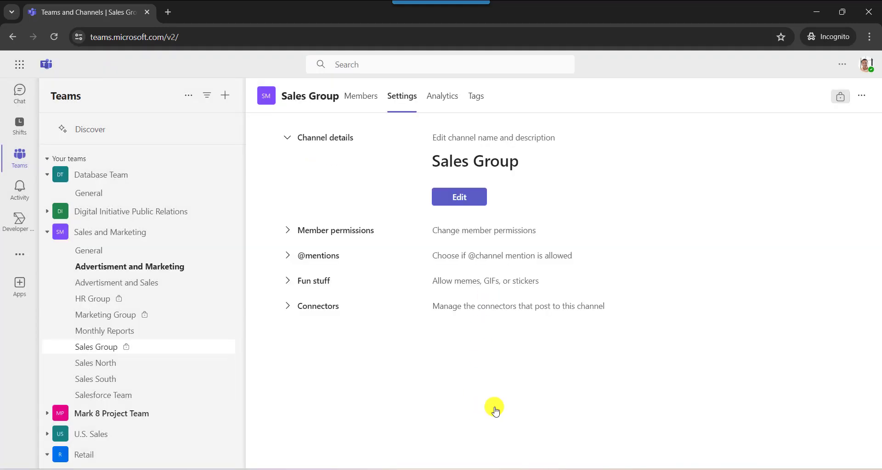
- Delete the Sales Group channel from the Sales and Marketing team
click(216, 348)
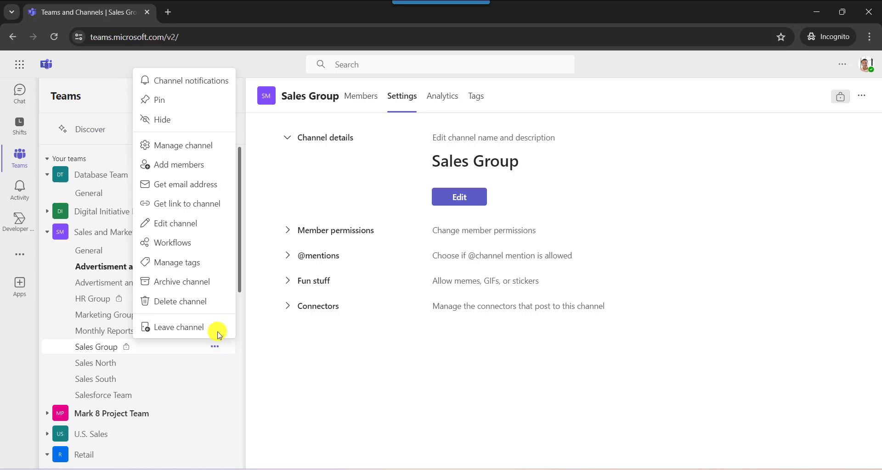
click(200, 307)
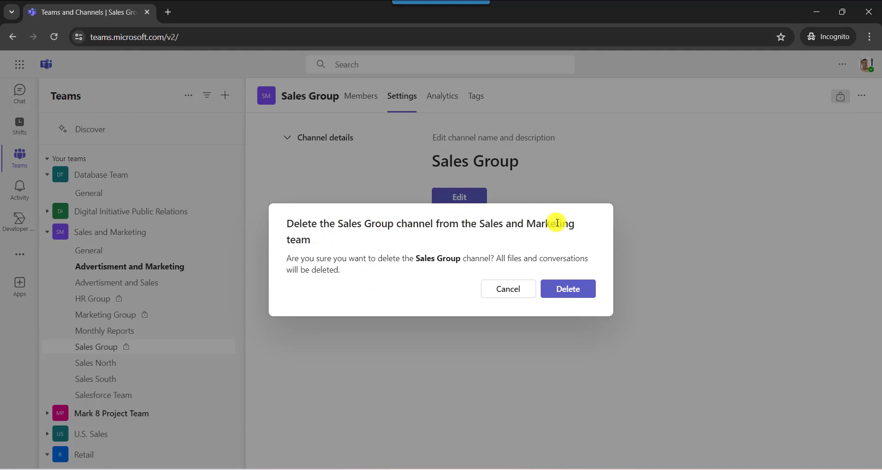
click(565, 290)
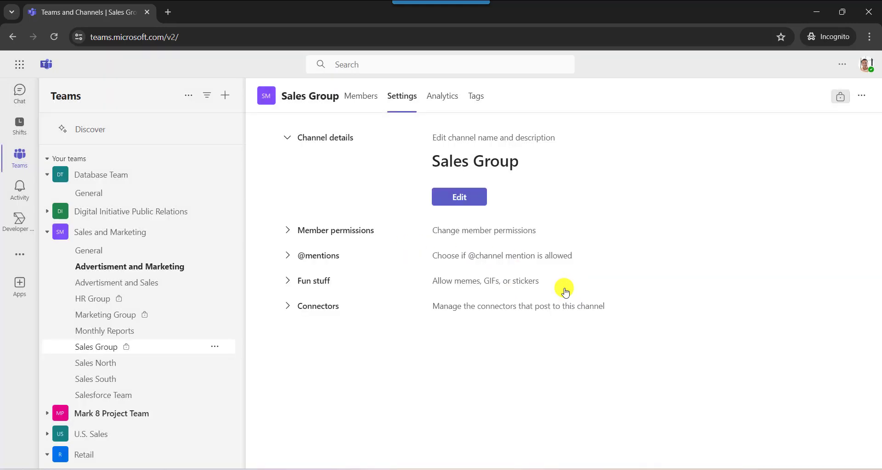
- Open management of the Sales and Marketing team and expand the deleted channels in its channel overview
click(150, 233)
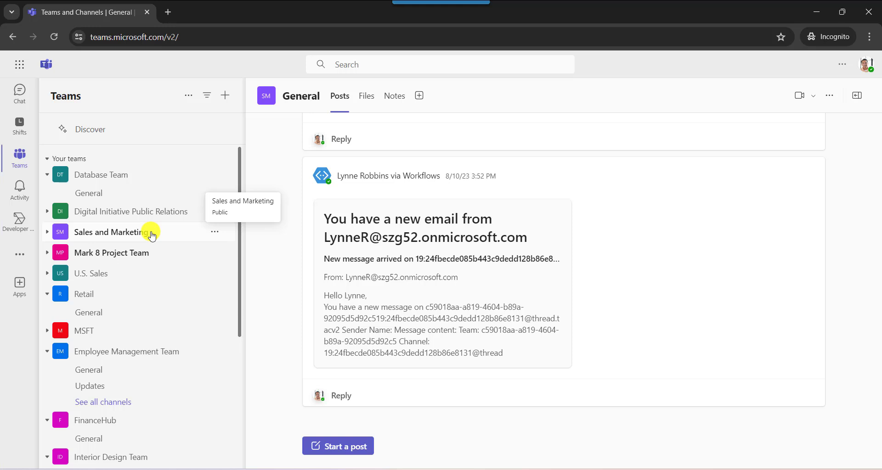
click(214, 233)
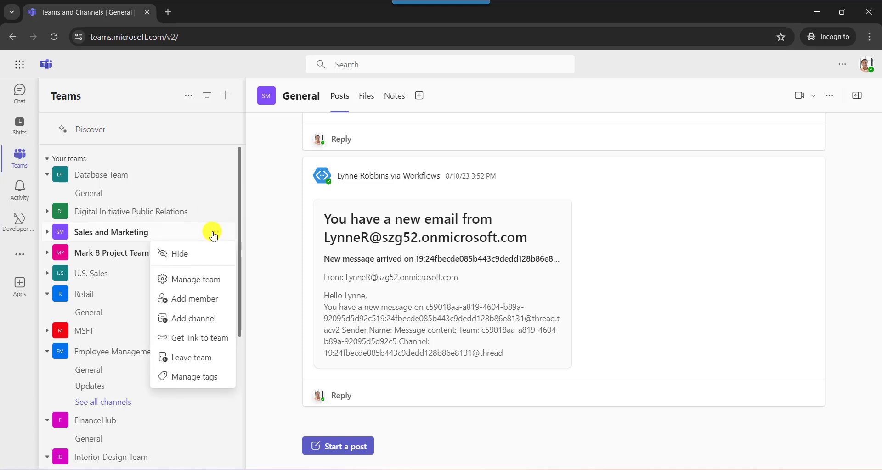
click(200, 282)
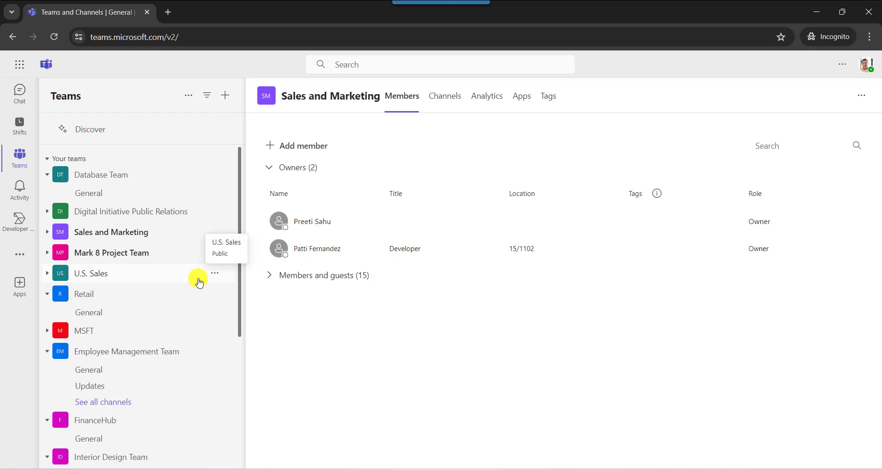
click(446, 105)
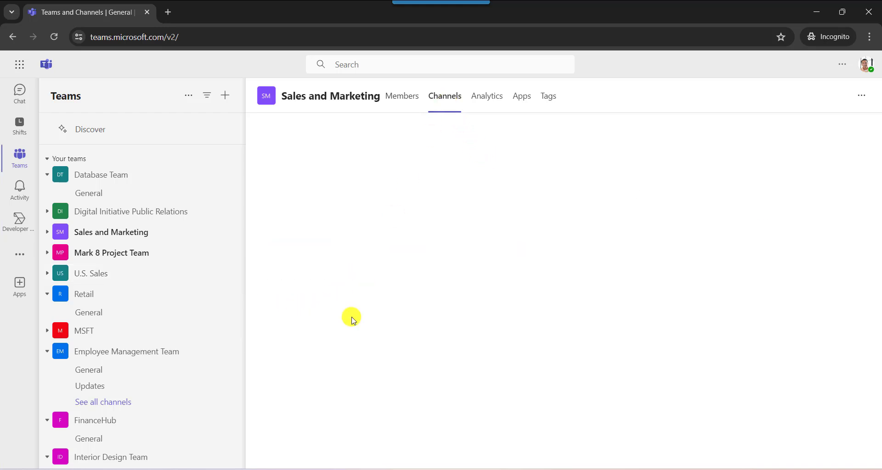
scroll(351, 316, down, 2)
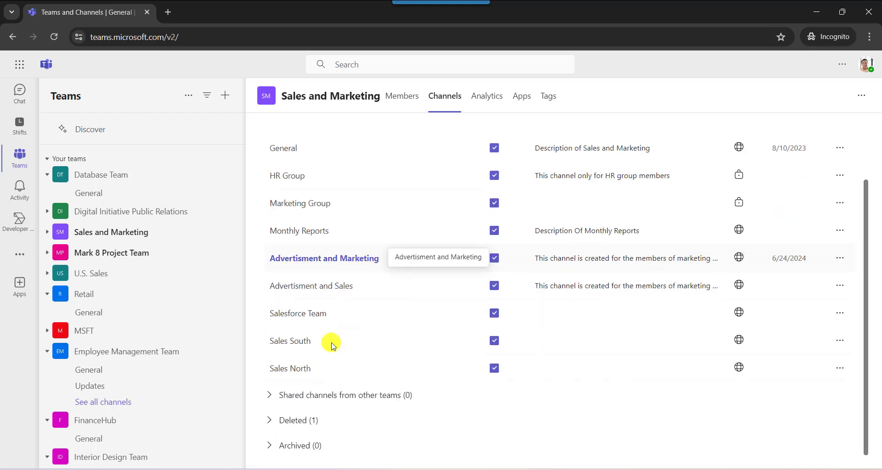
click(269, 421)
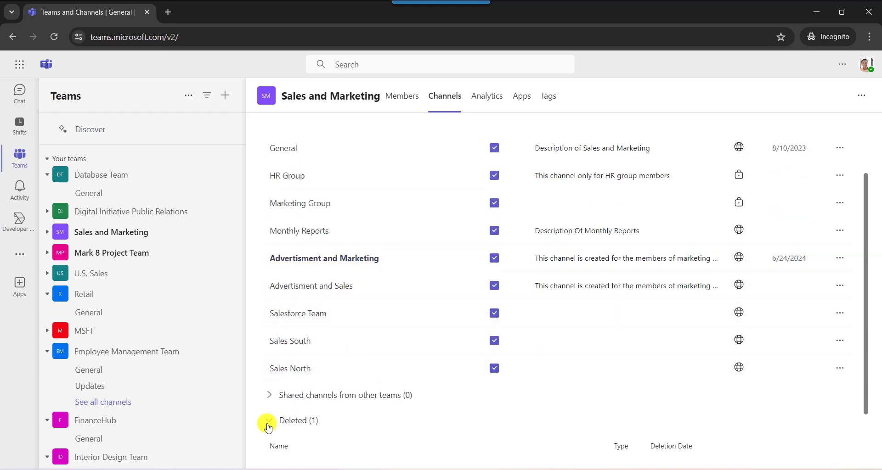
scroll(273, 418, down, 1)
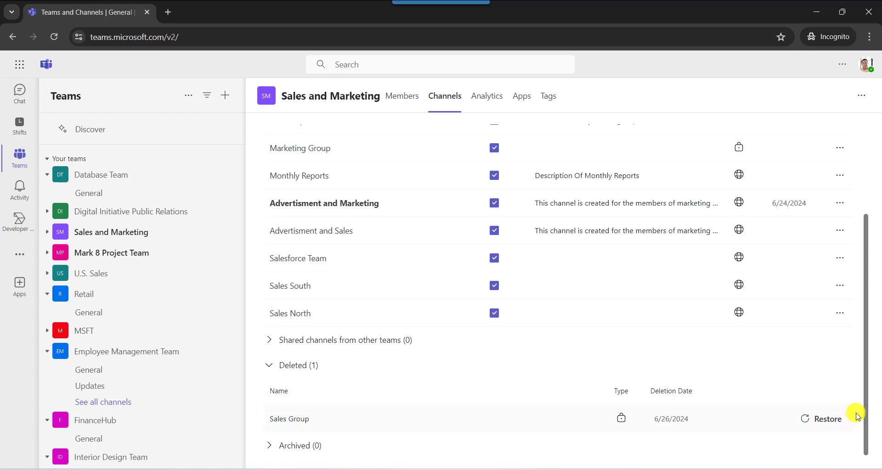
- Restore the deleted Sales Group channel to the Sales and Marketing team and check the active channel list
click(828, 420)
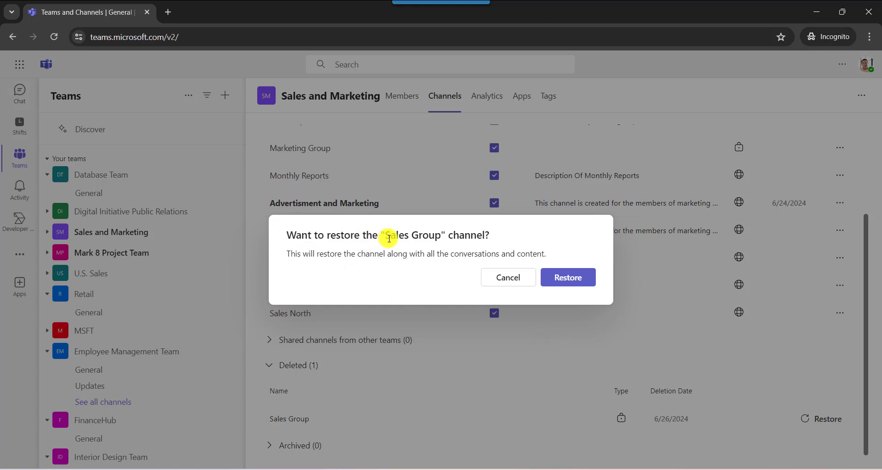
click(562, 279)
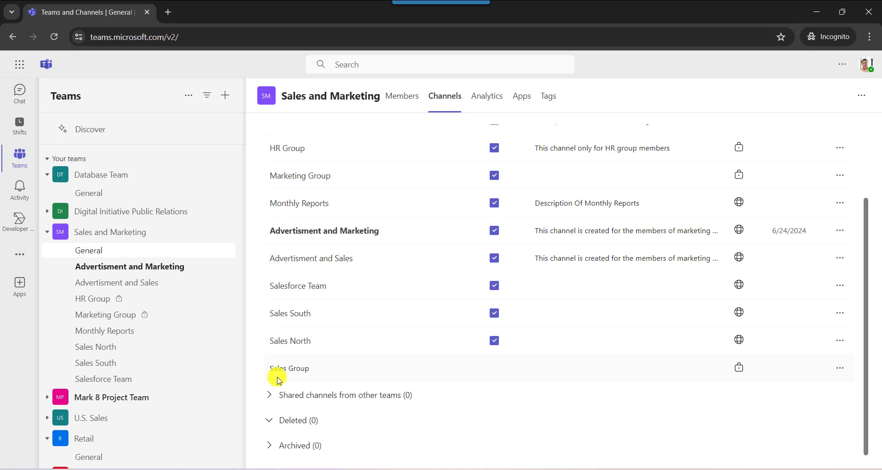
scroll(279, 381, up, 2)
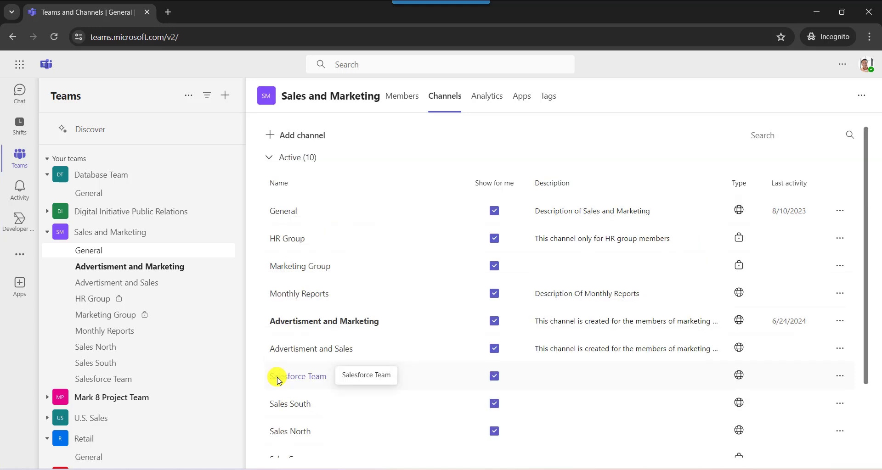